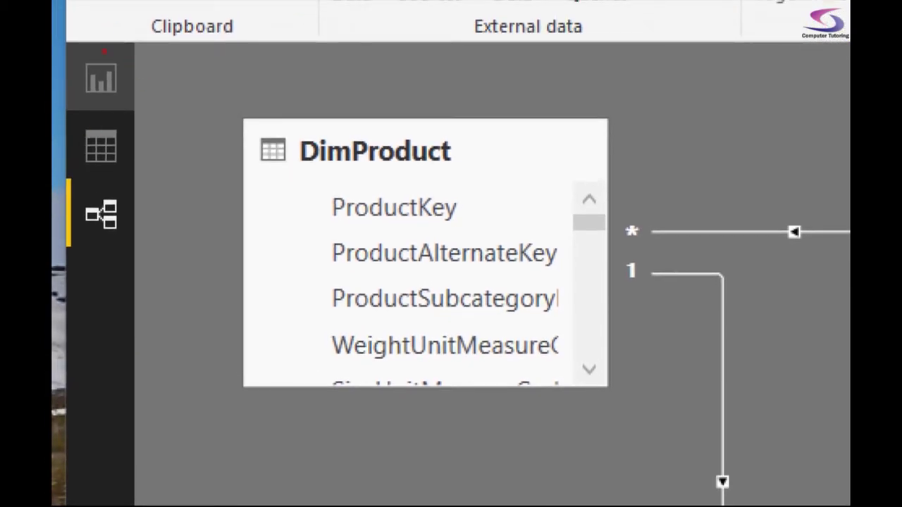
Switch to the Data view and preview the FactInternetSales table's rows.
mouse_move(93, 41)
mouse_down()
mouse_move(62, 45)
mouse_move(60, 96)
mouse_move(115, 119)
mouse_move(148, 69)
mouse_move(114, 30)
mouse_move(77, 34)
mouse_up()
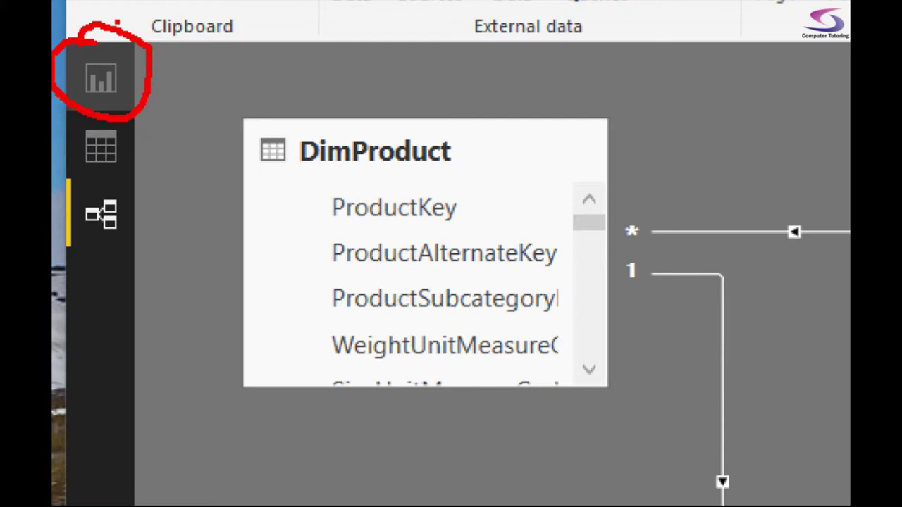
key(e)
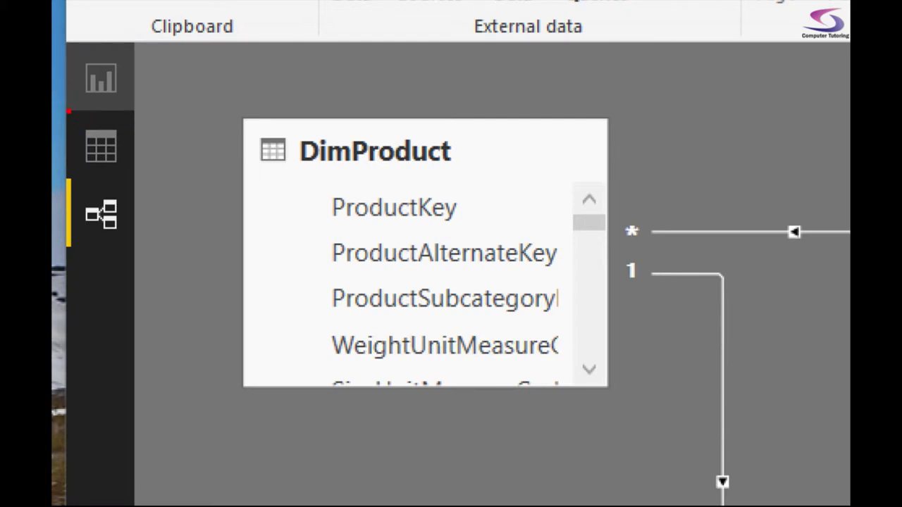
mouse_move(62, 108)
mouse_down()
mouse_move(105, 131)
mouse_move(135, 180)
mouse_up()
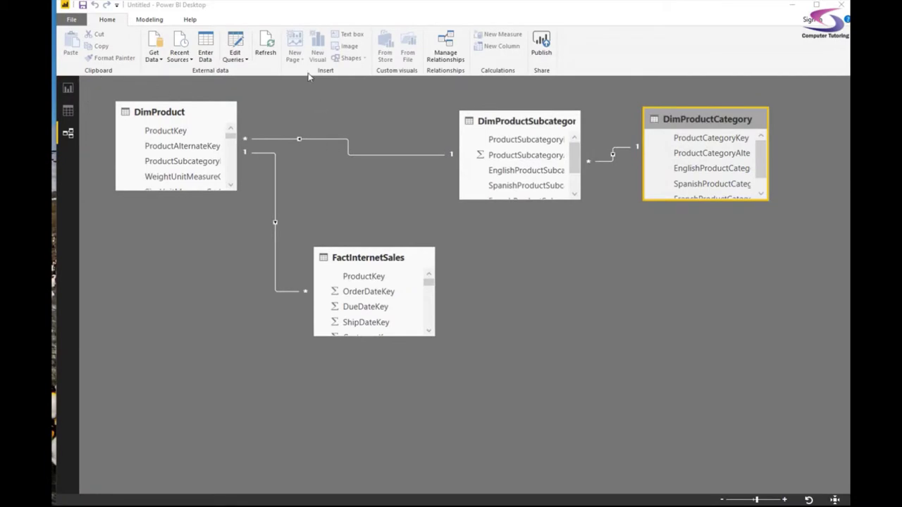
click(68, 115)
click(68, 113)
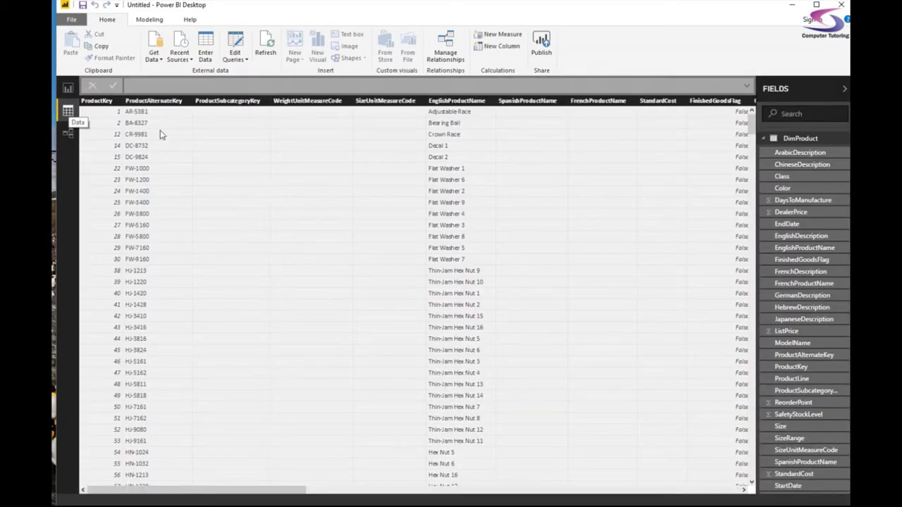
click(767, 138)
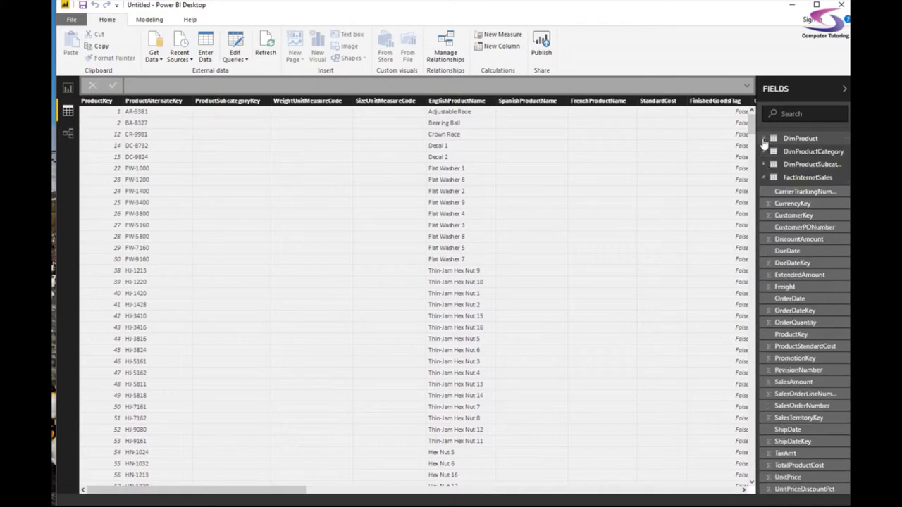
click(789, 177)
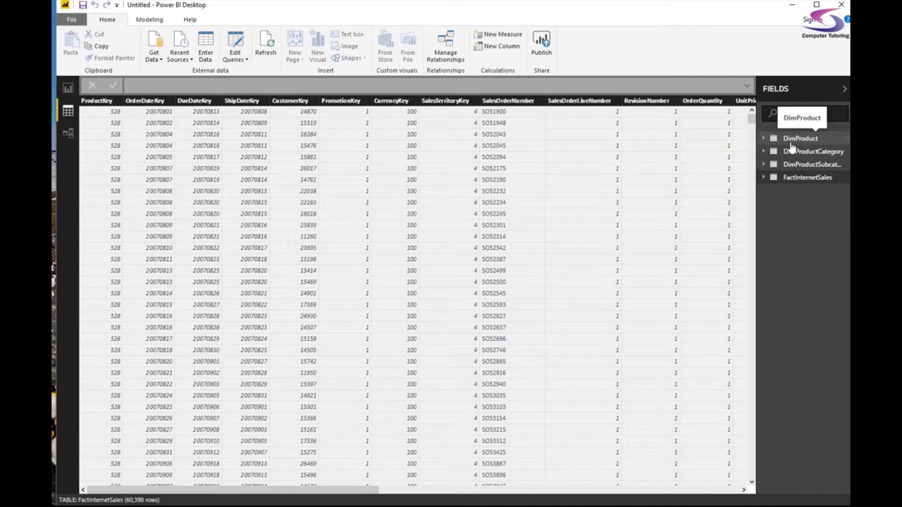
Show the DimProduct table and scroll across its DealerPrice, ModelName and multilingual description columns.
click(795, 139)
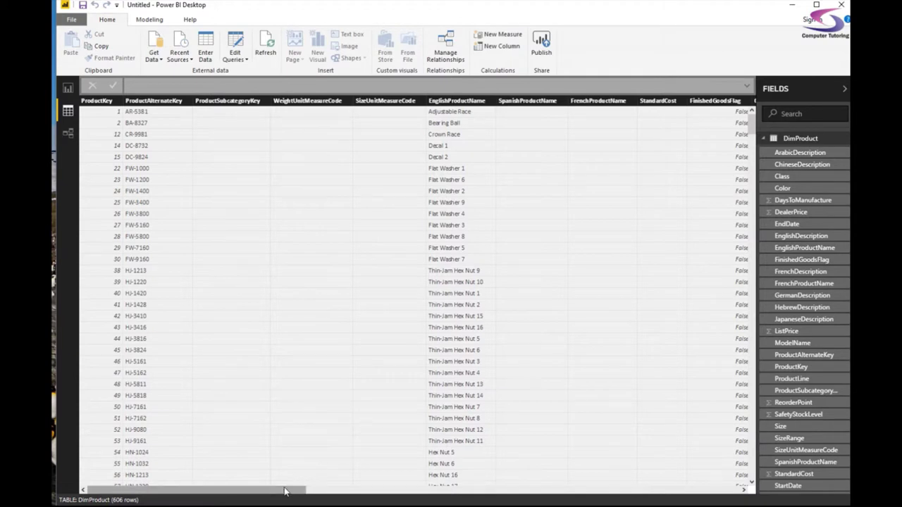
drag(289, 490, 337, 491)
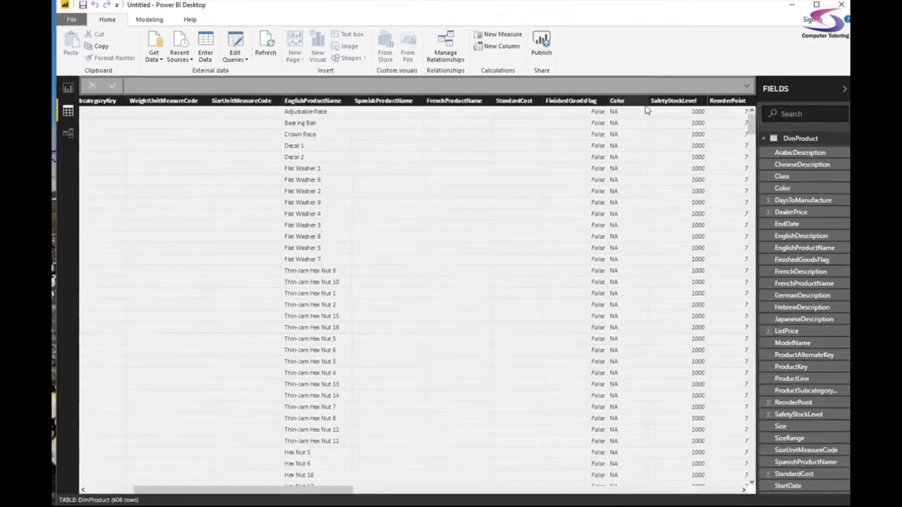
drag(327, 489, 589, 501)
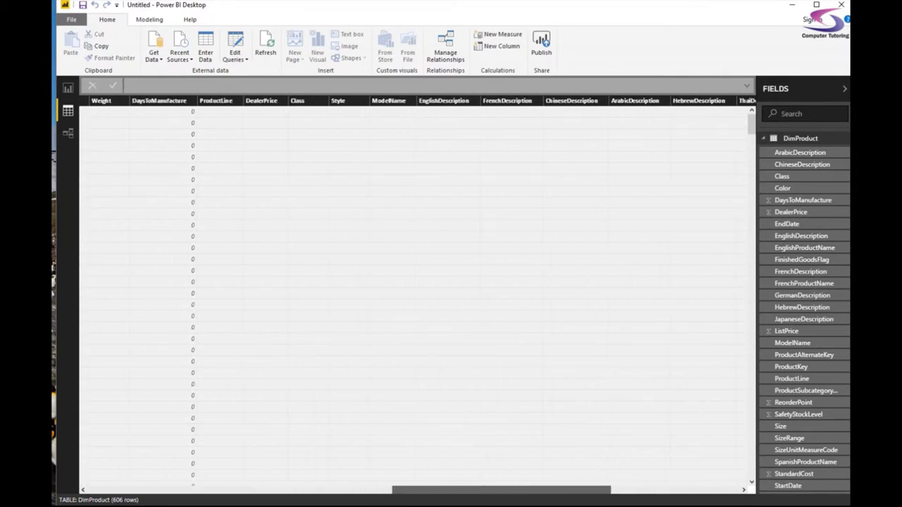
scroll(531, 260, down, 8)
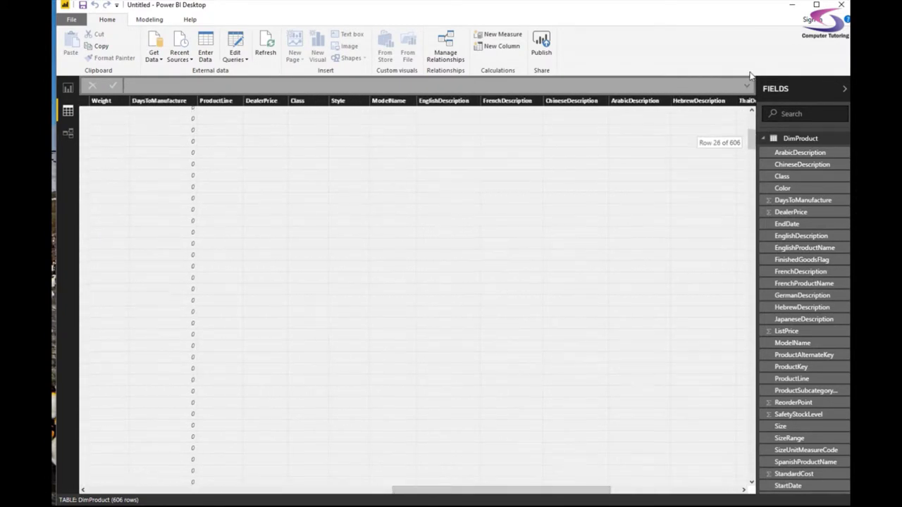
drag(751, 144, 751, 293)
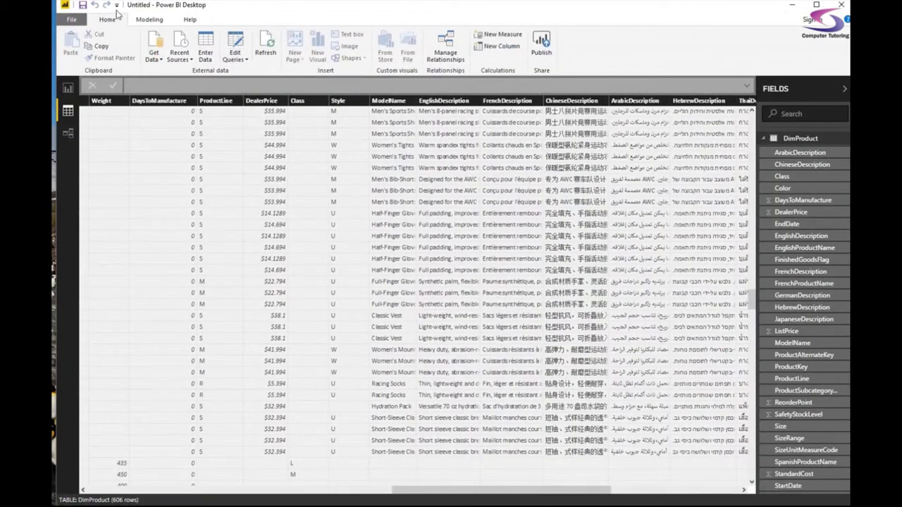
Open the Query Editor and preview the DimProduct, DimProductCategory and DimProductSubcategory queries.
click(235, 58)
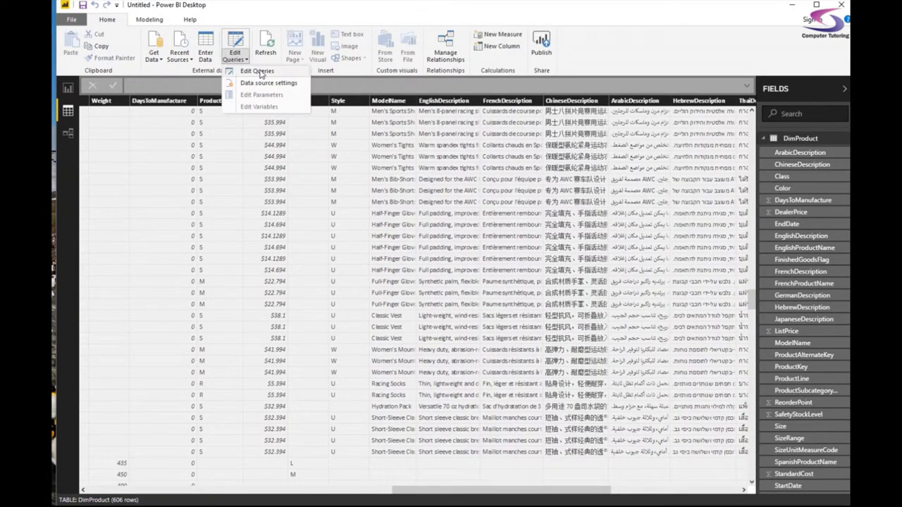
click(260, 70)
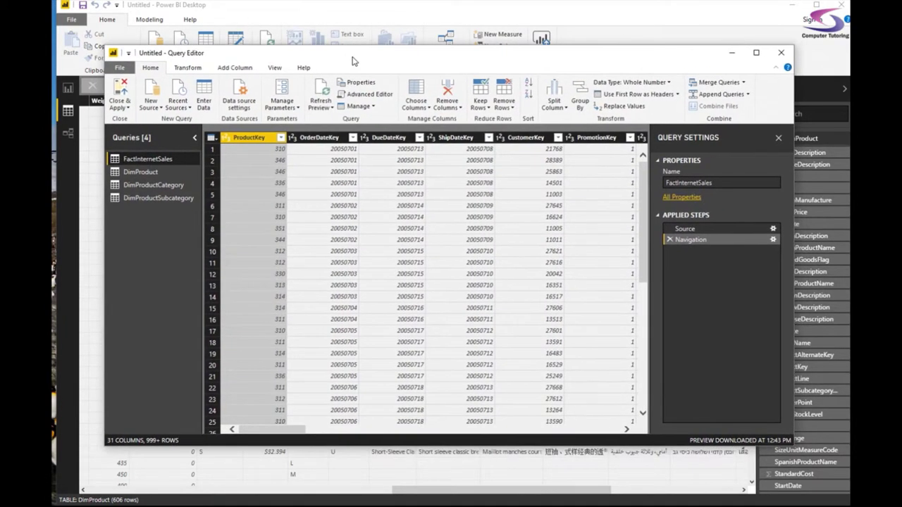
click(143, 173)
click(146, 185)
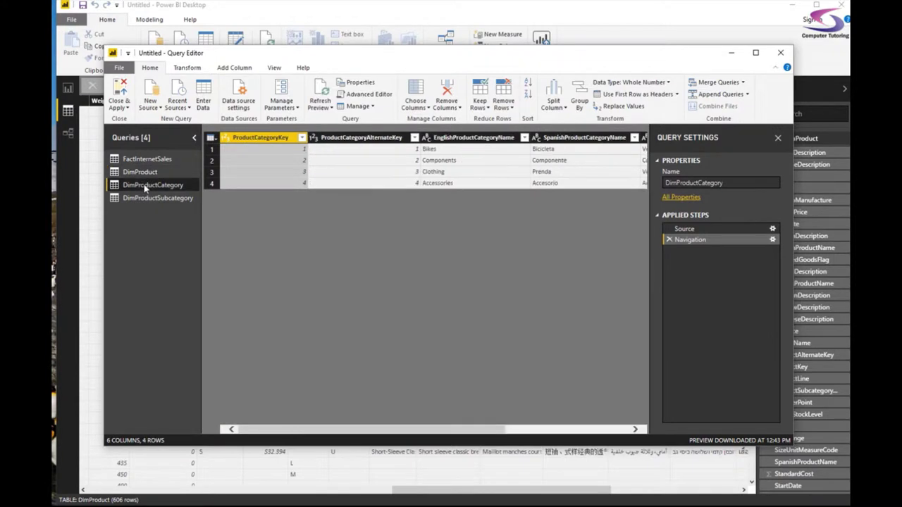
click(145, 199)
click(147, 159)
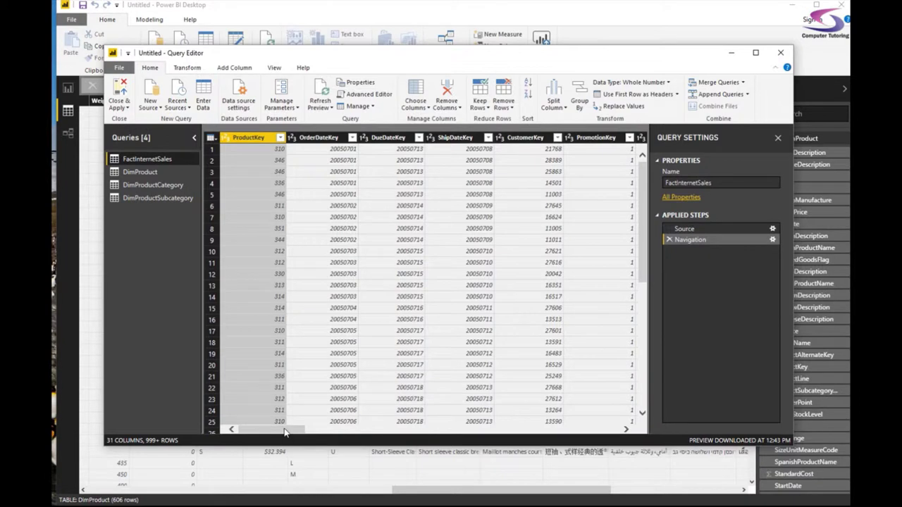
Return to the DimProduct query preview and select its SpanishProductName column.
drag(287, 431, 370, 429)
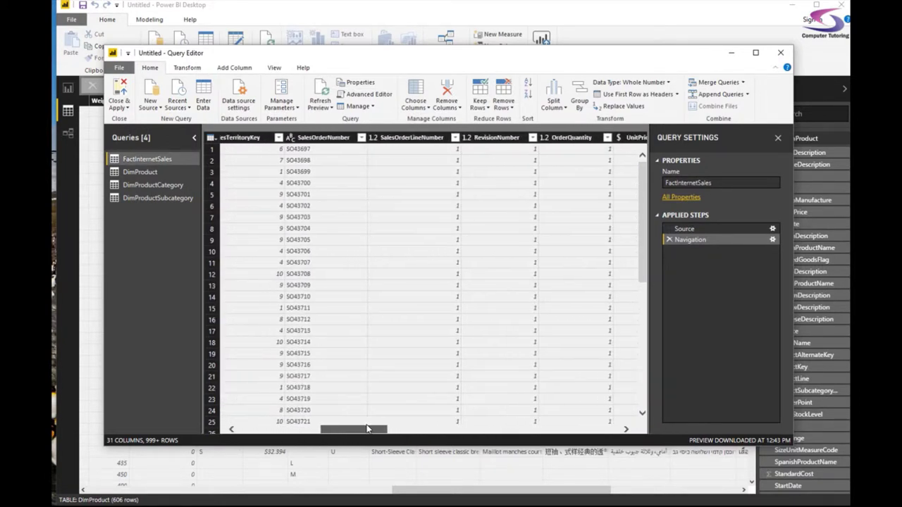
click(143, 173)
drag(280, 436, 331, 429)
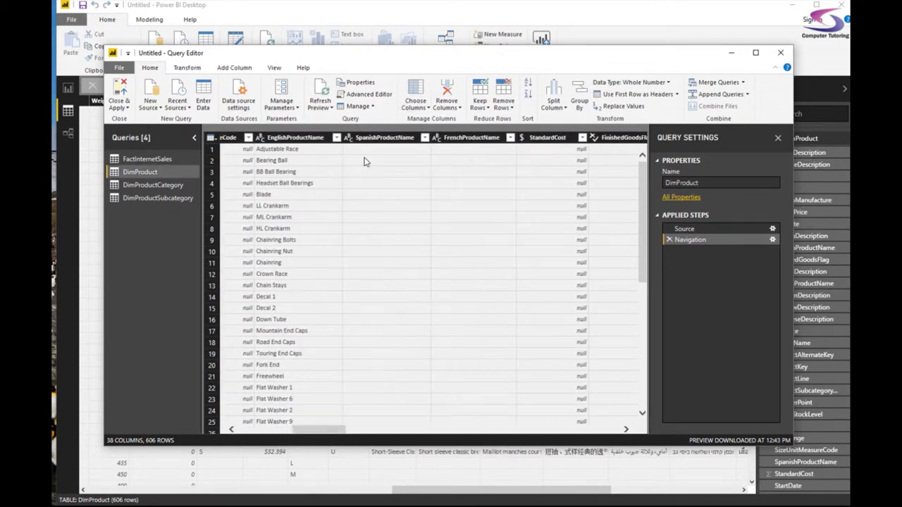
click(397, 140)
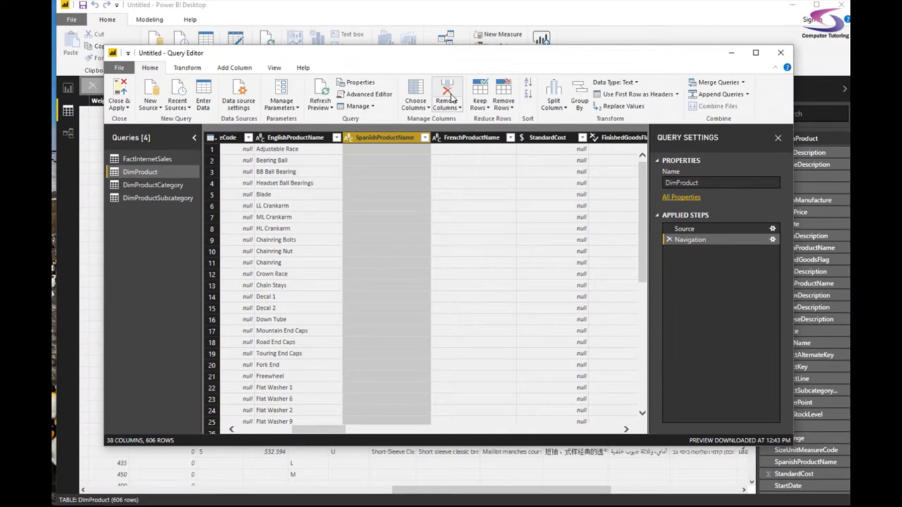
Delete the SpanishProductName column, then review the Remove Columns dropdown choices.
click(447, 92)
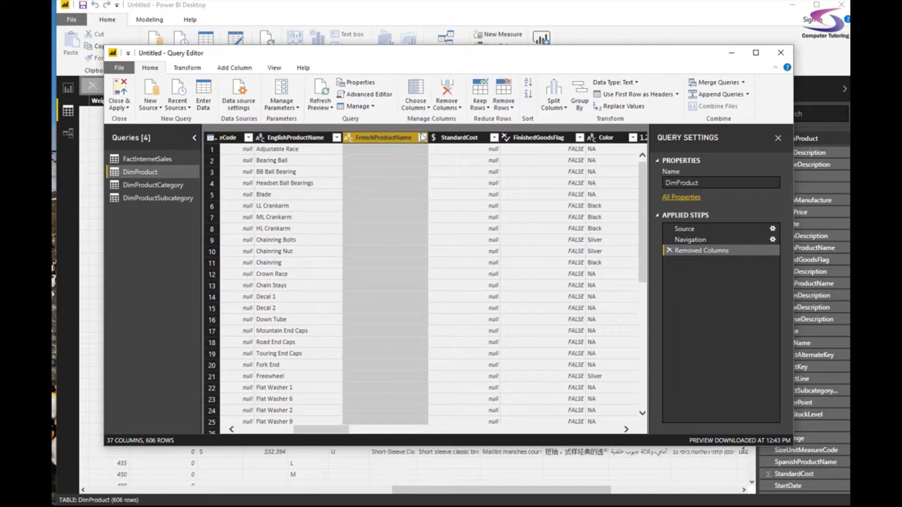
click(453, 111)
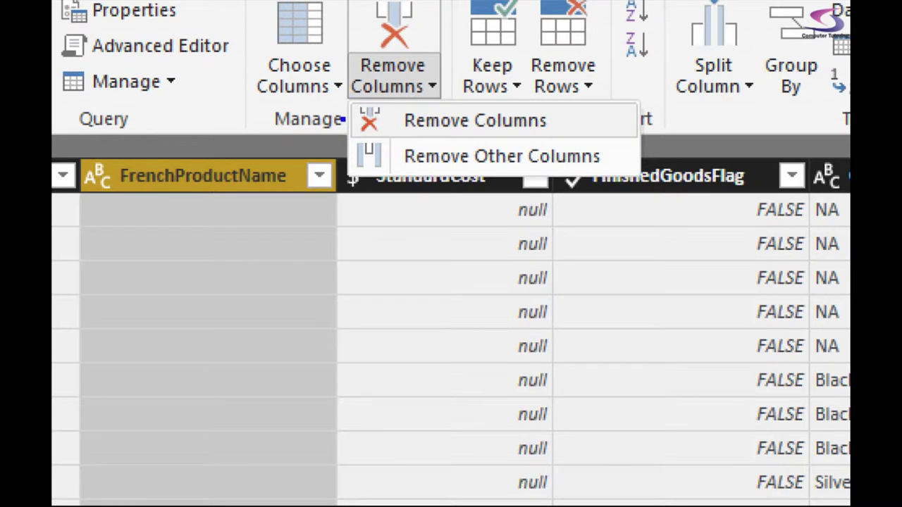
drag(342, 120, 625, 176)
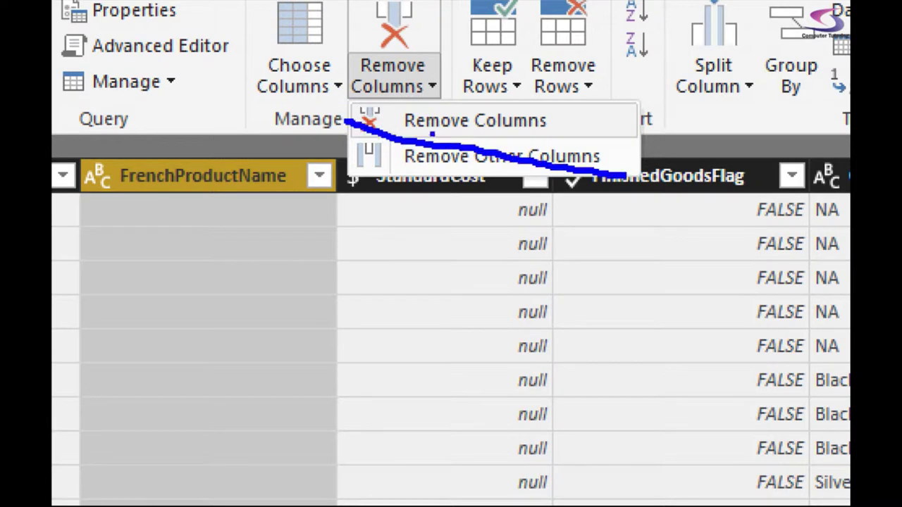
key(e)
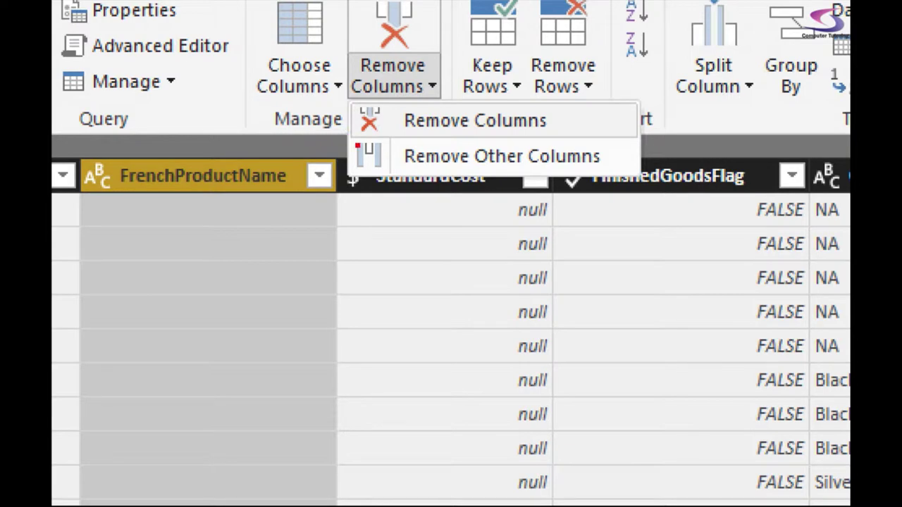
mouse_move(344, 129)
mouse_down()
mouse_move(628, 179)
mouse_move(628, 187)
mouse_up()
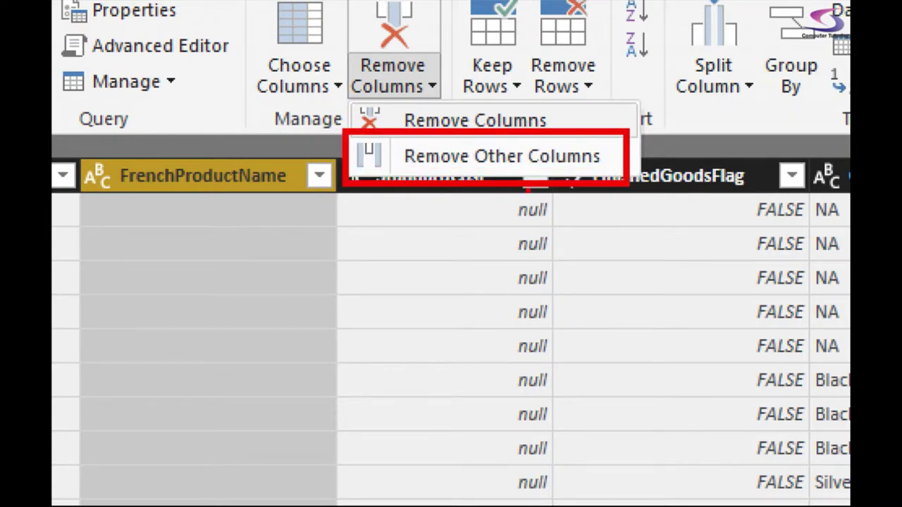
key(e)
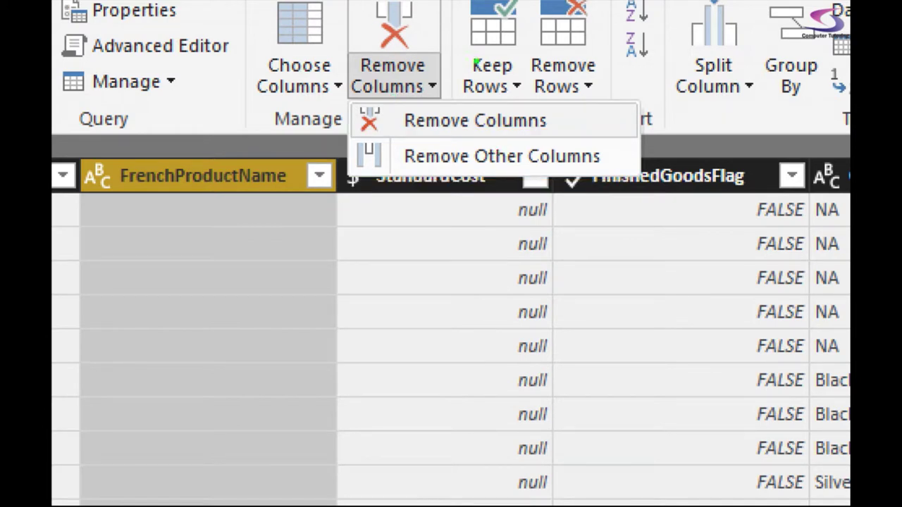
drag(341, 93, 639, 141)
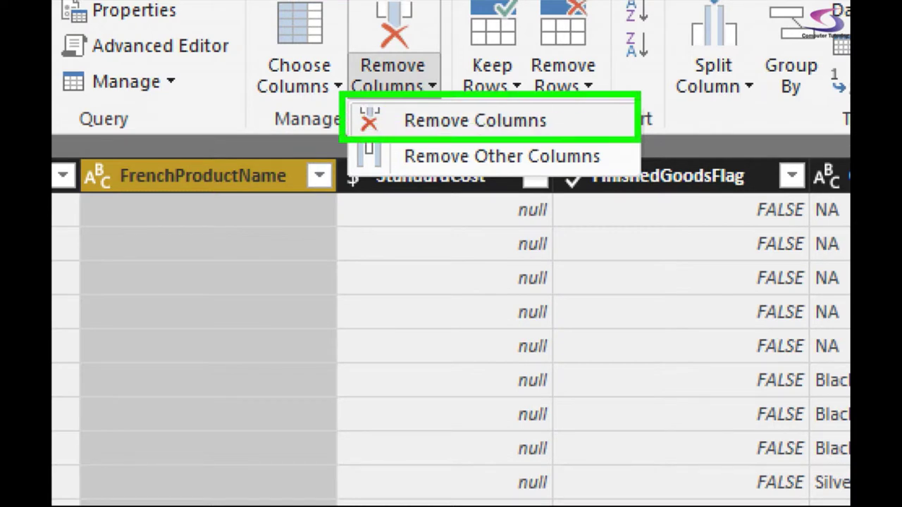
key(Escape)
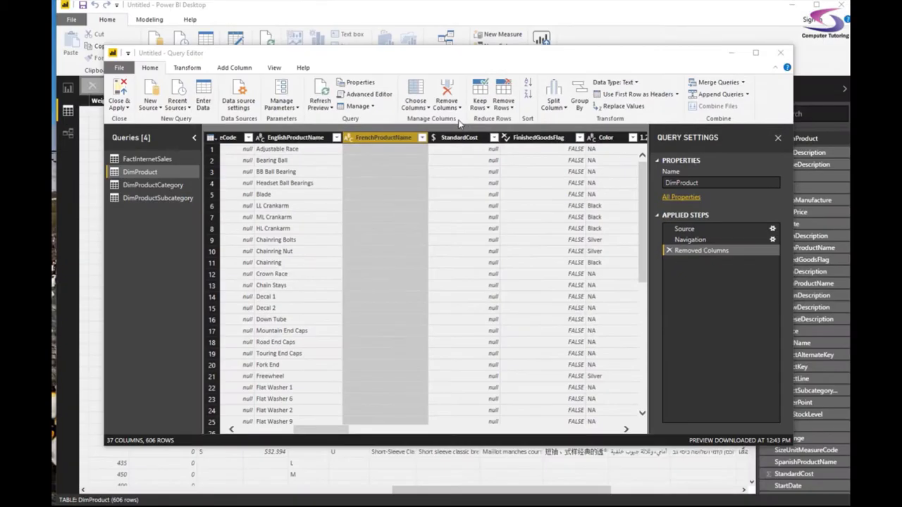
Remove the FrenchProductName column from DimProduct.
click(474, 119)
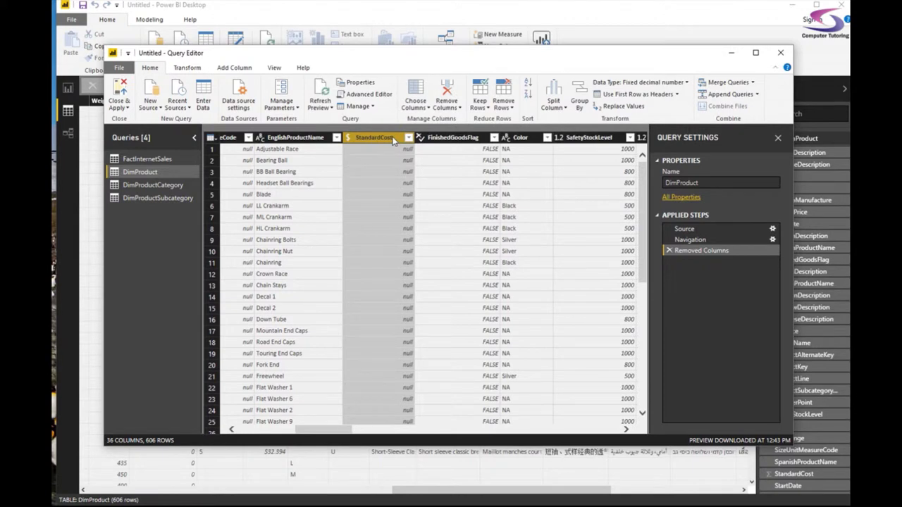
drag(328, 431, 476, 433)
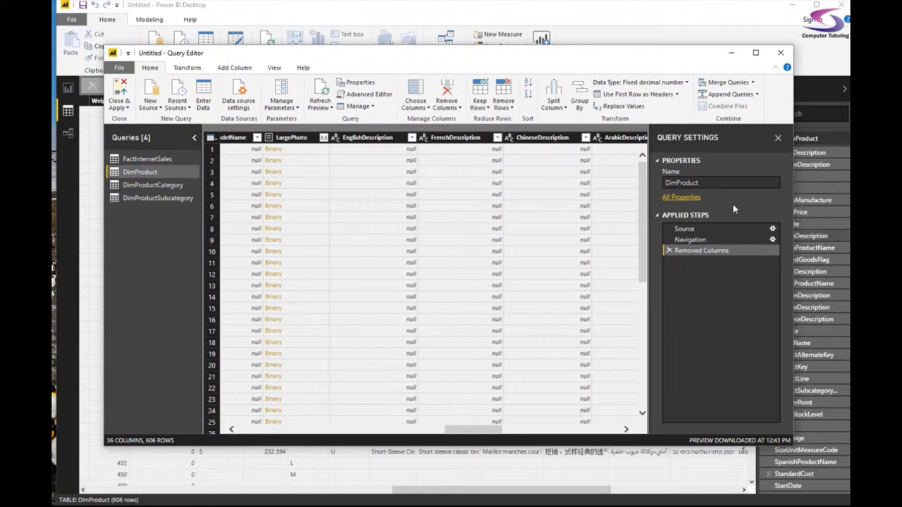
drag(642, 185, 643, 387)
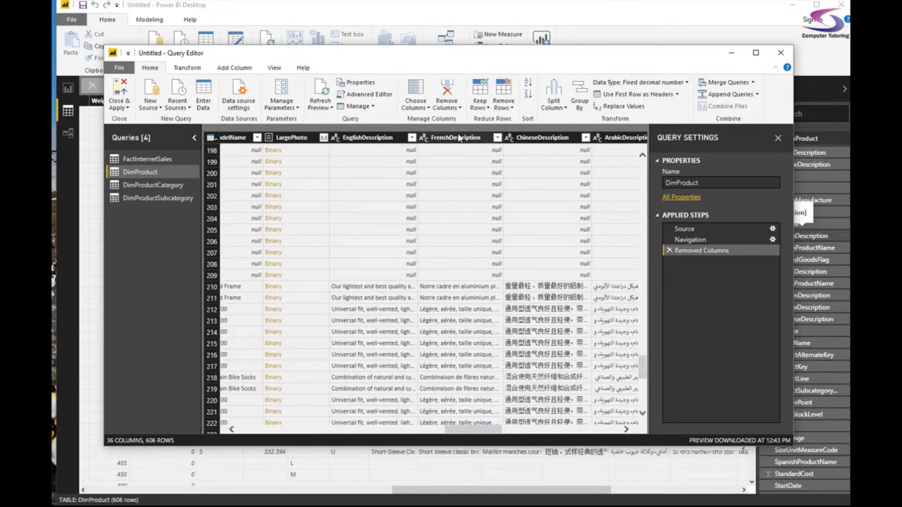
Select FrenchDescription through TurkishDescription and remove those description columns.
click(459, 137)
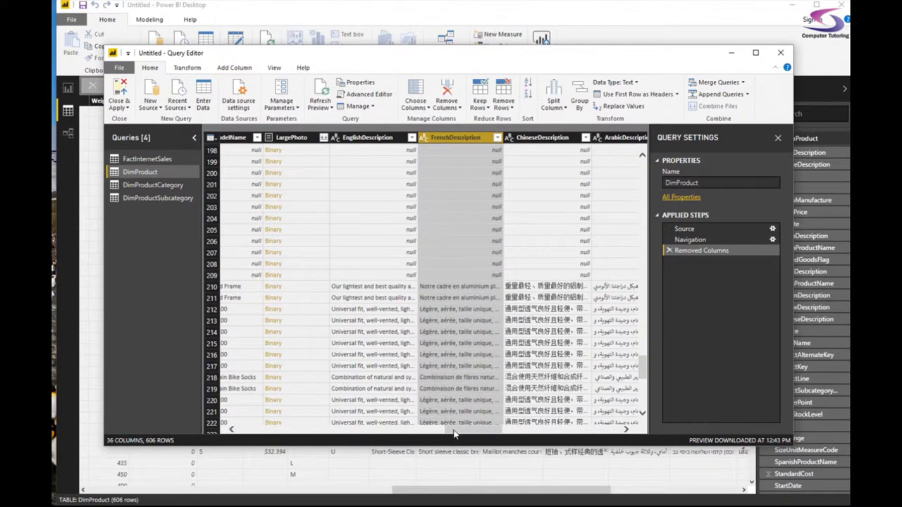
drag(457, 432, 474, 433)
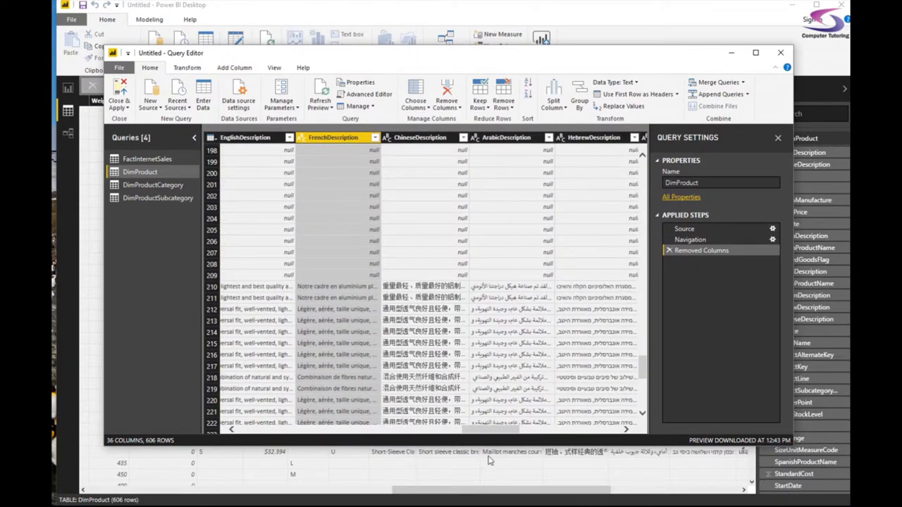
drag(483, 436, 543, 433)
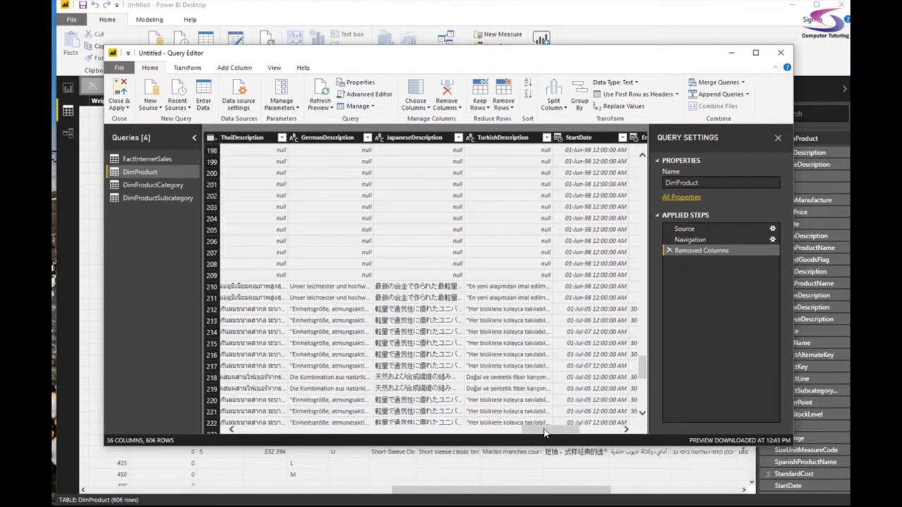
shift+click(511, 140)
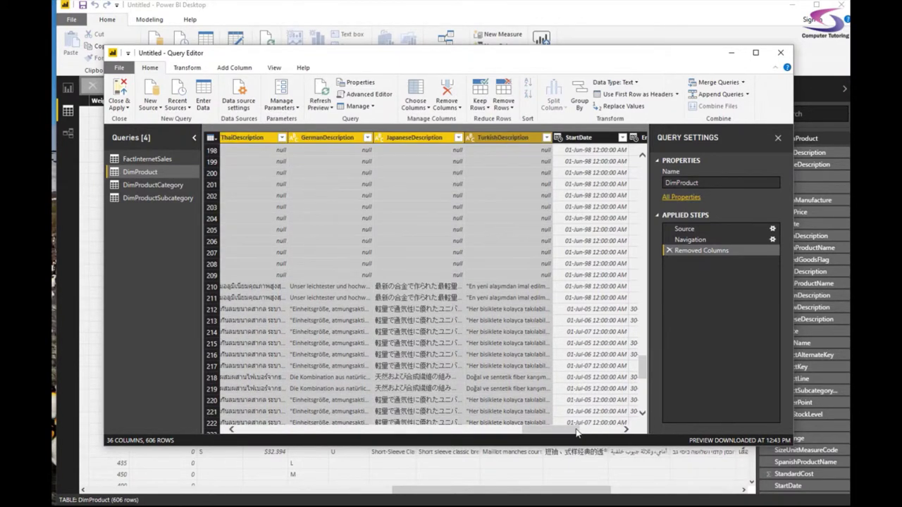
drag(546, 434, 521, 429)
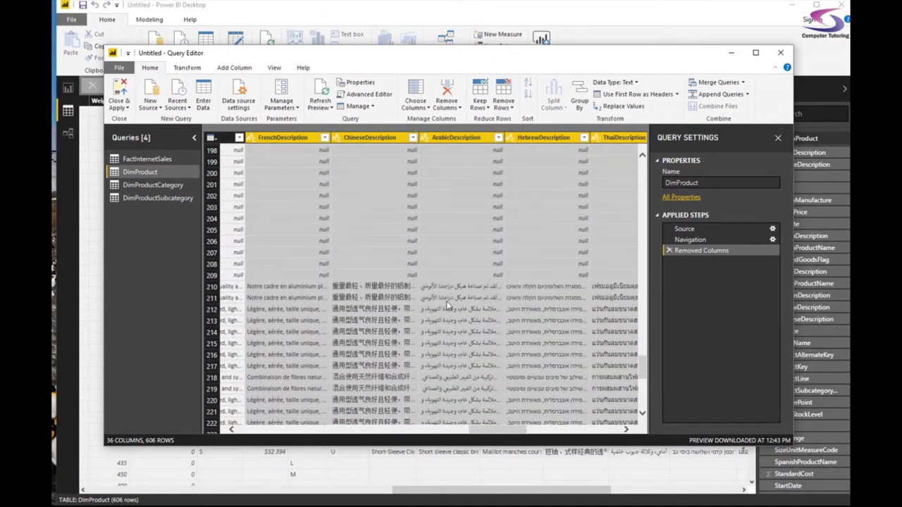
click(446, 93)
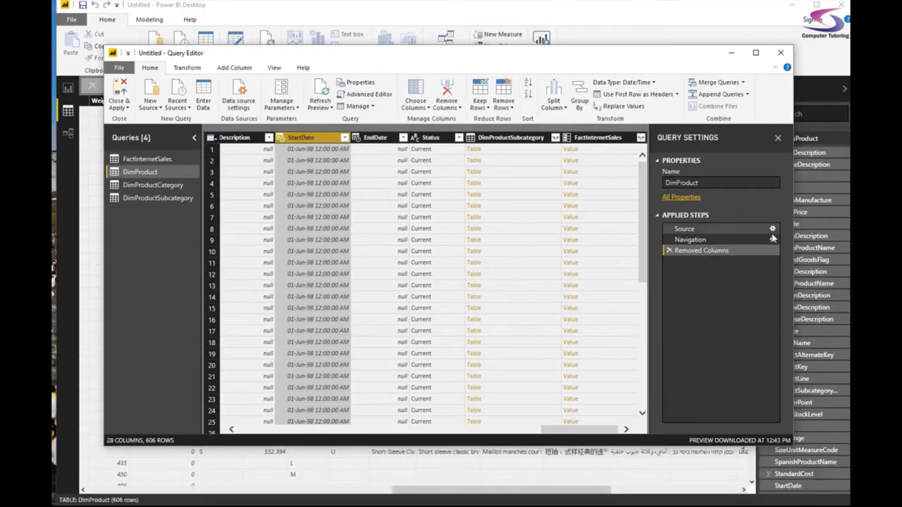
Delete the Removed Columns step to restore all 38 columns, then scroll to review them.
click(669, 251)
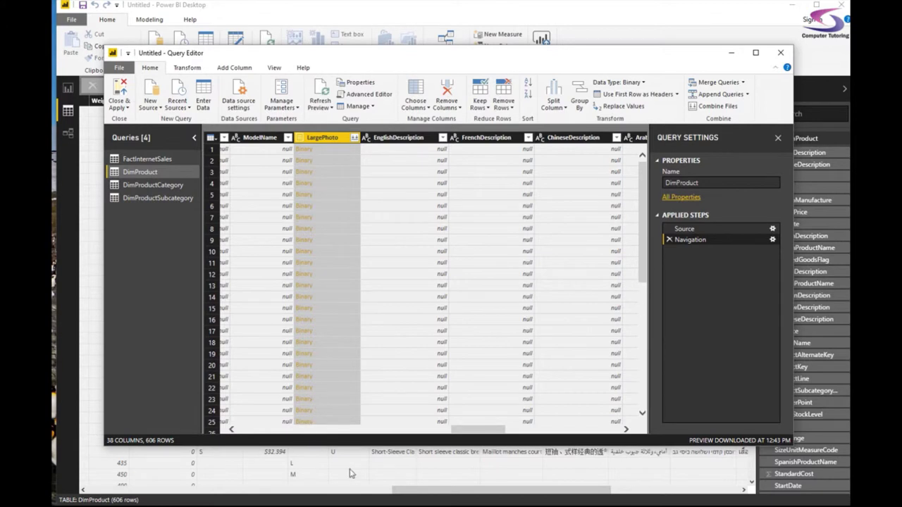
drag(480, 431, 308, 448)
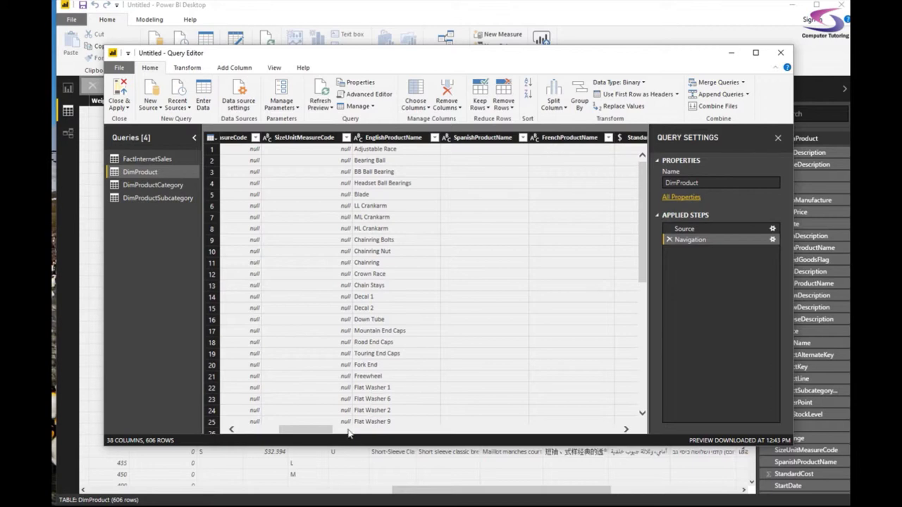
drag(312, 431, 528, 415)
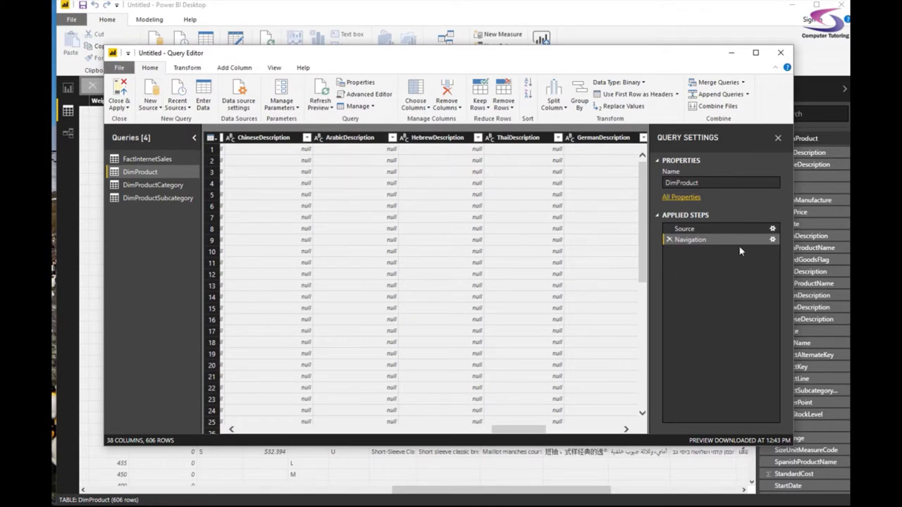
drag(513, 429, 319, 430)
Remove the SpanishProductName and FrenchProductName columns together.
click(467, 138)
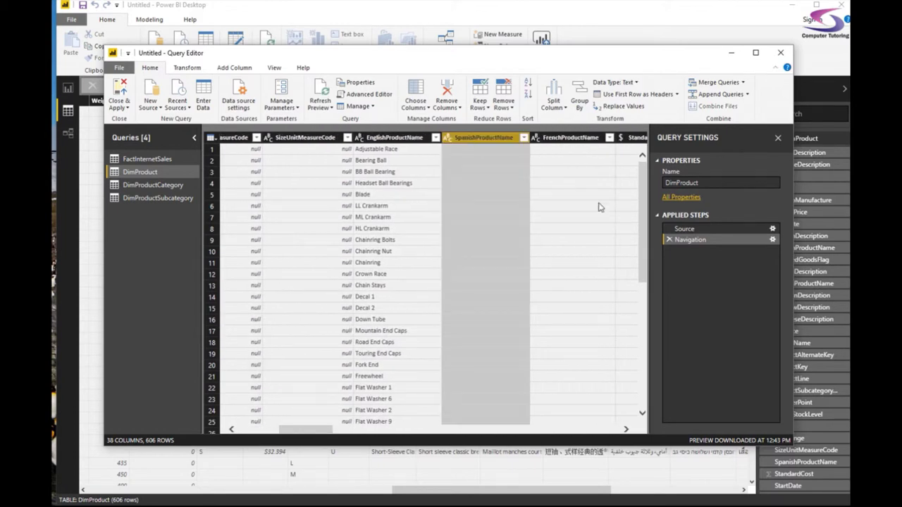
ctrl+click(568, 140)
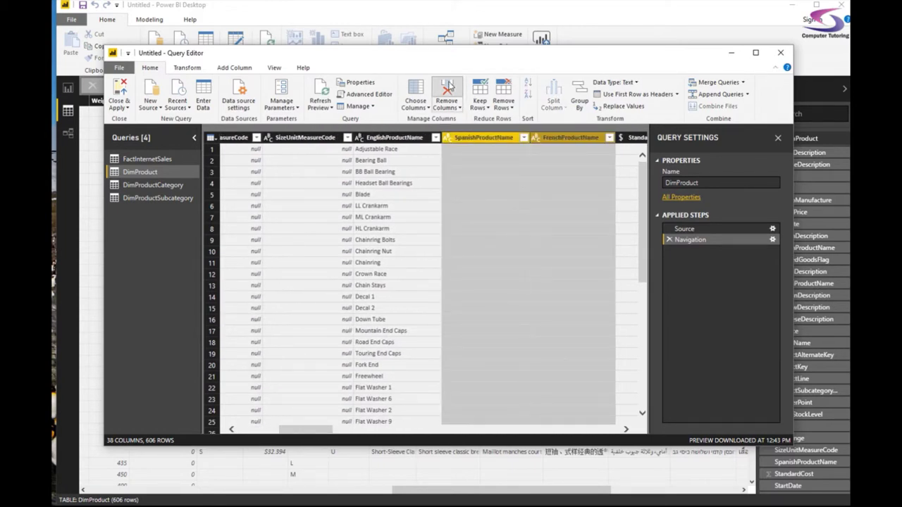
click(447, 90)
drag(300, 431, 497, 425)
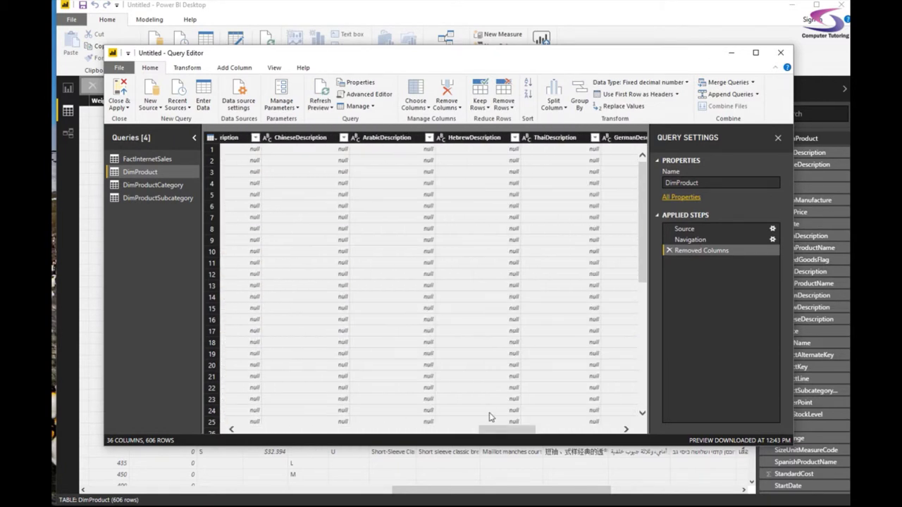
Remove the ChineseDescription through TurkishDescription columns.
click(310, 138)
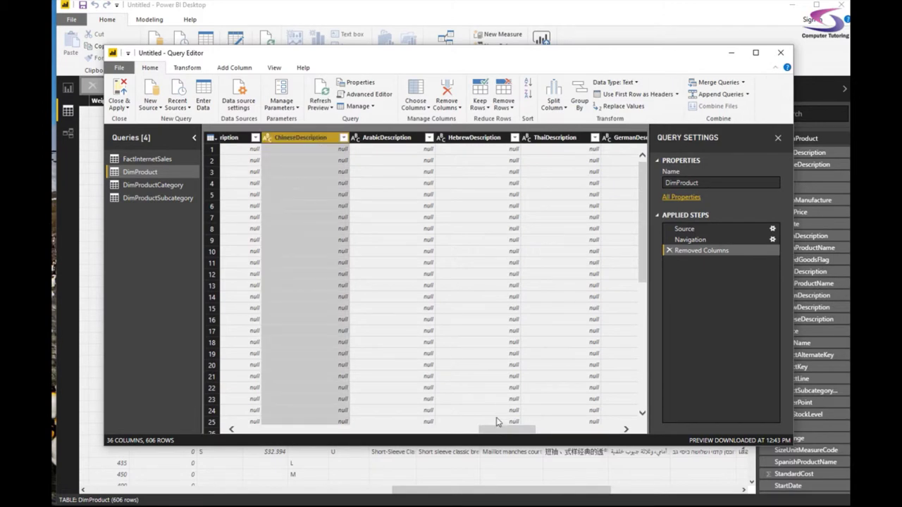
drag(497, 429, 556, 431)
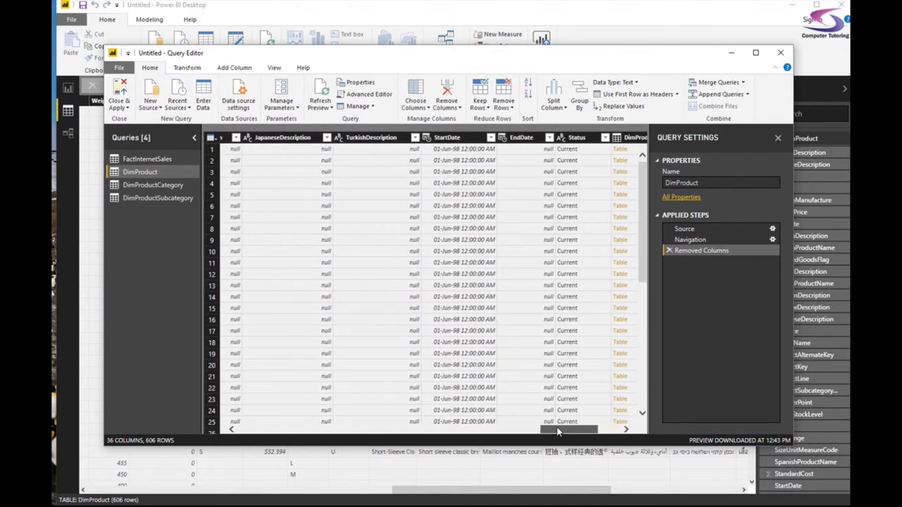
shift+click(376, 138)
click(447, 95)
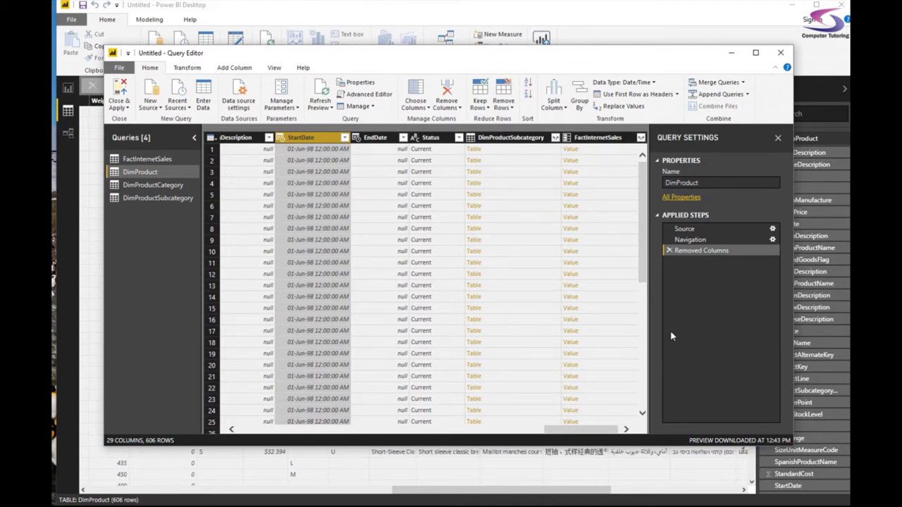
Compare Navigation and Removed Columns previews, then open the Navigation step's Adventure.accdb table list.
click(701, 240)
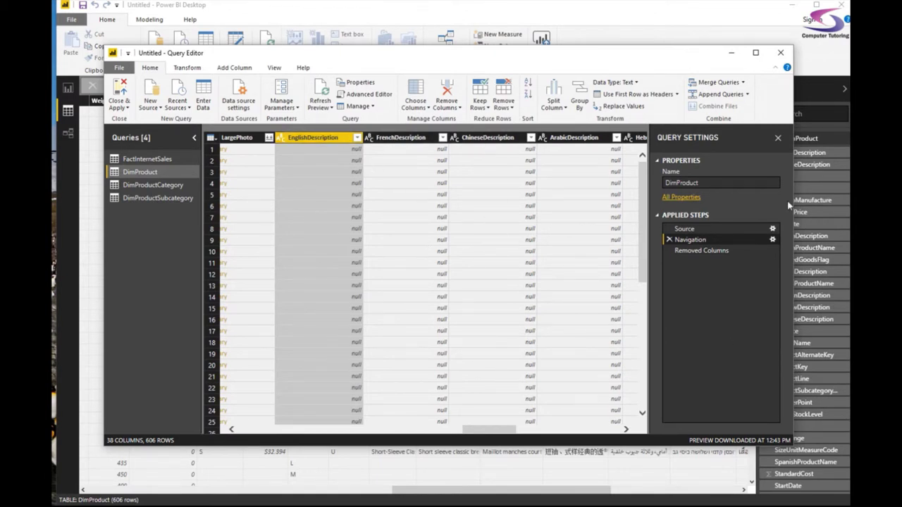
click(701, 250)
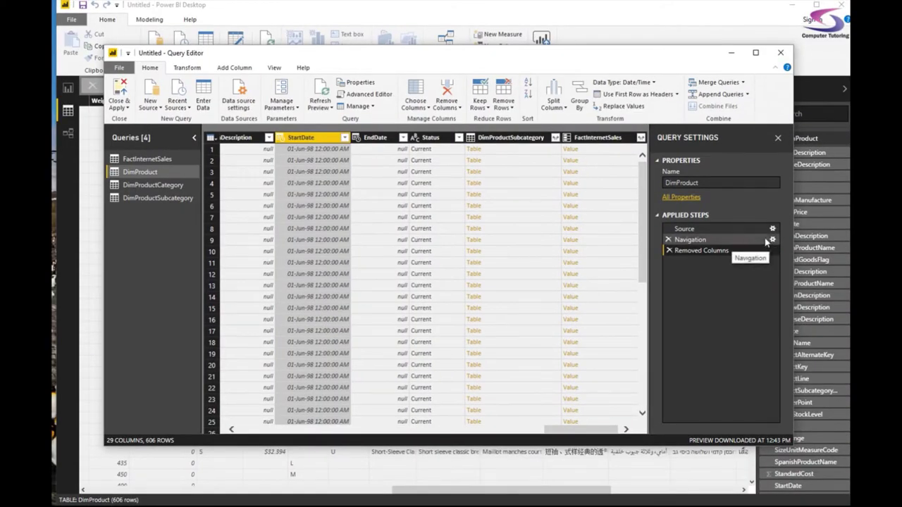
click(772, 241)
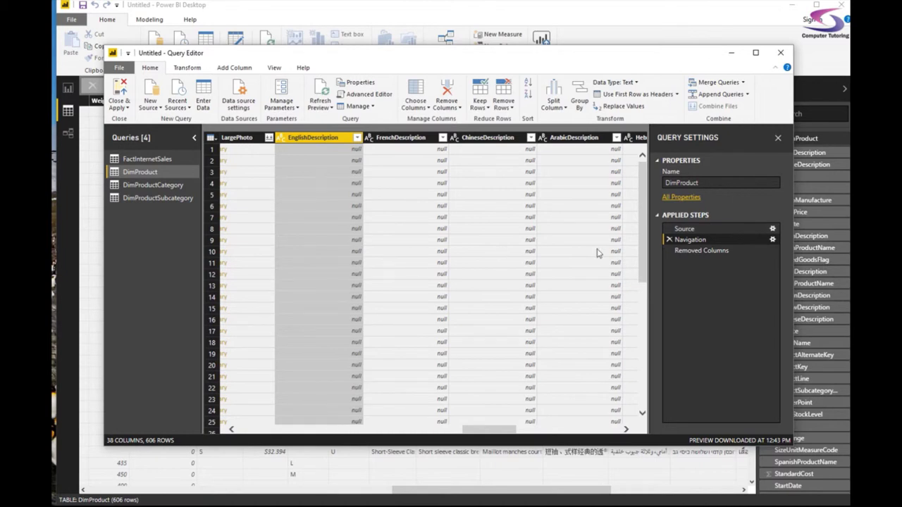
click(772, 239)
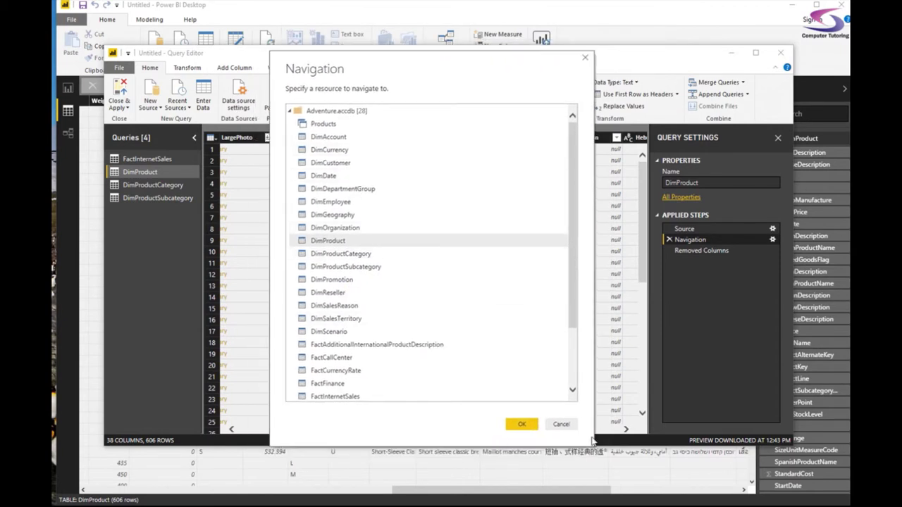
Cancel the Navigation and Source settings and return to the 29-column Removed Columns step.
click(568, 425)
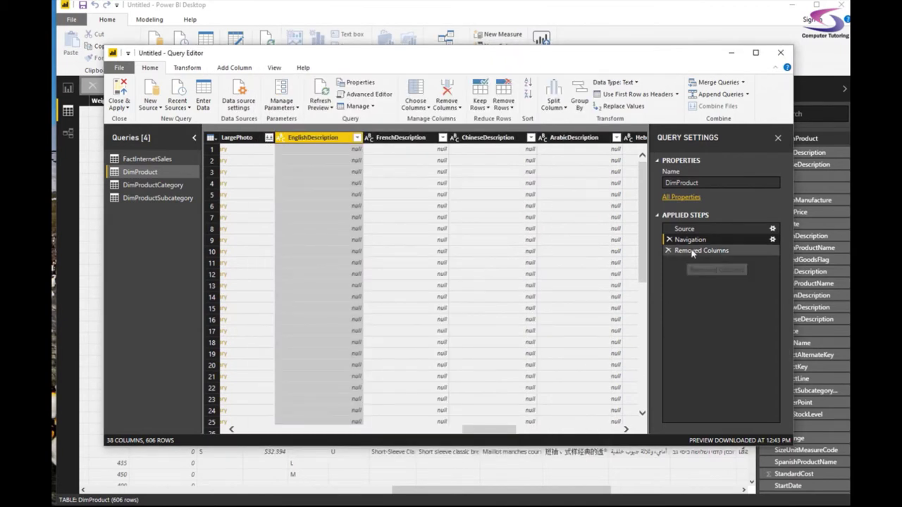
click(770, 231)
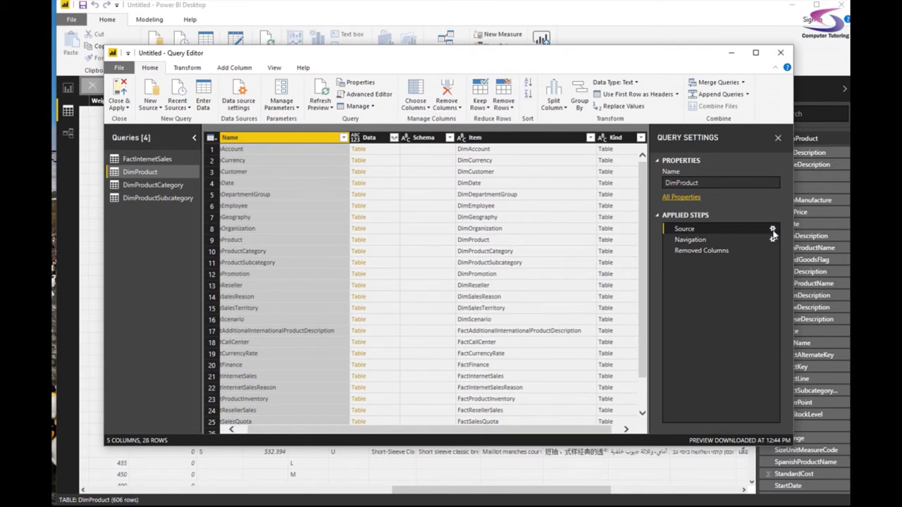
click(772, 230)
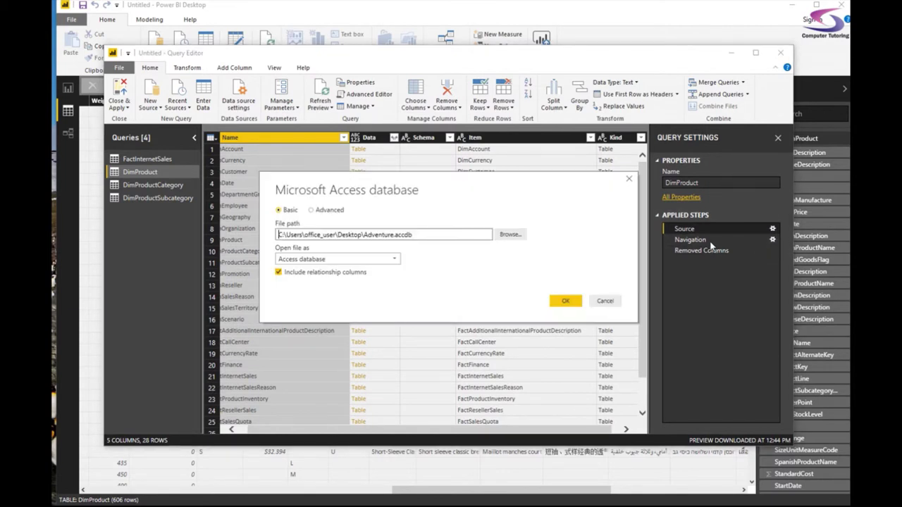
click(604, 301)
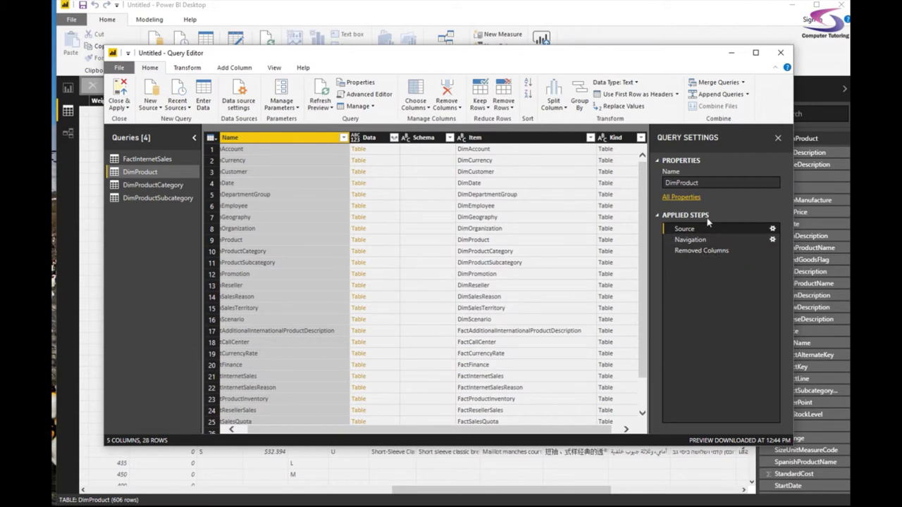
click(694, 250)
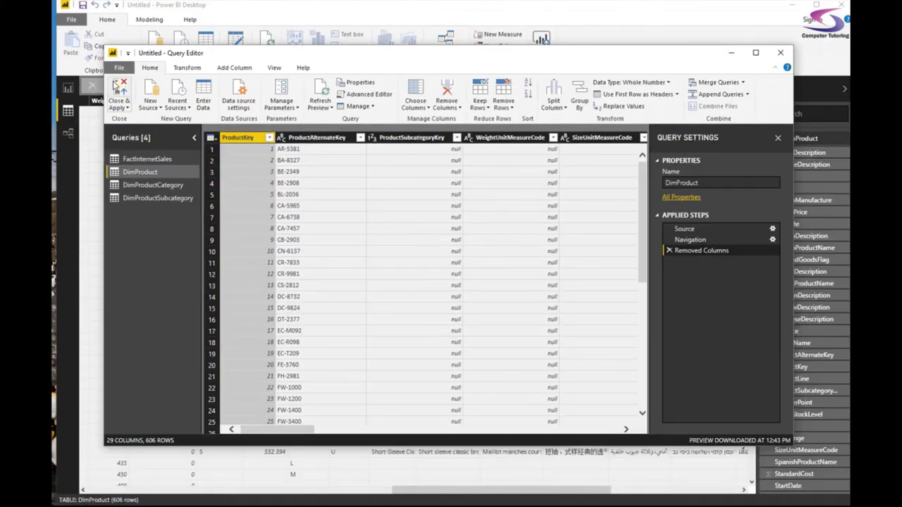
Close & Apply the DimProduct changes to the model, then reopen Edit Queries.
click(119, 92)
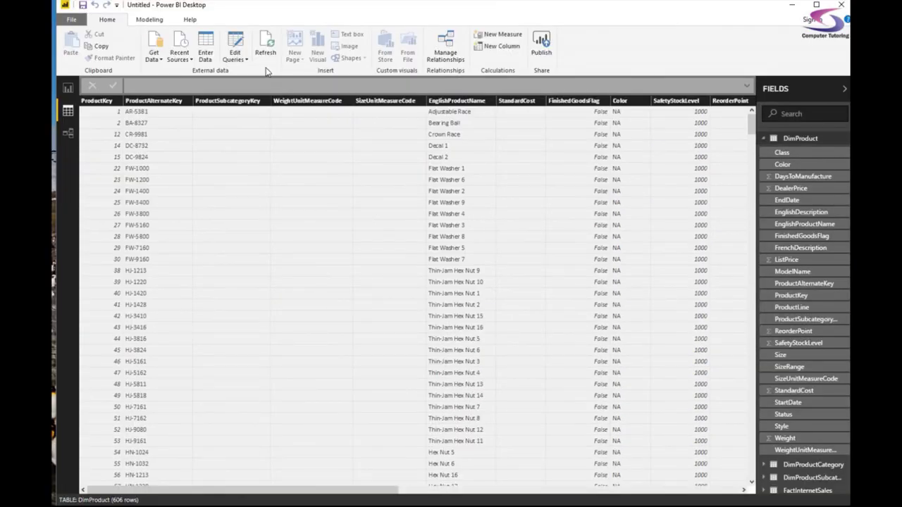
click(239, 42)
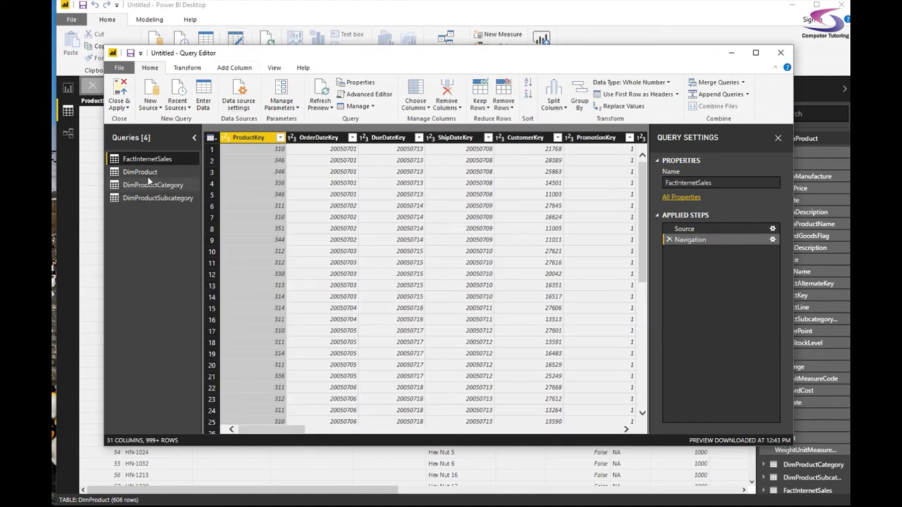
Open the DimProduct query and delete its FrenchDescription column.
click(144, 173)
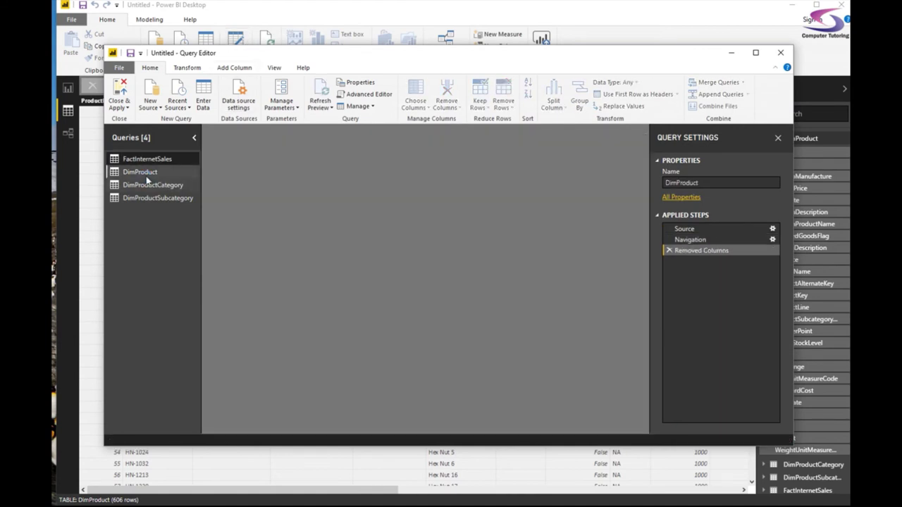
drag(303, 431, 569, 432)
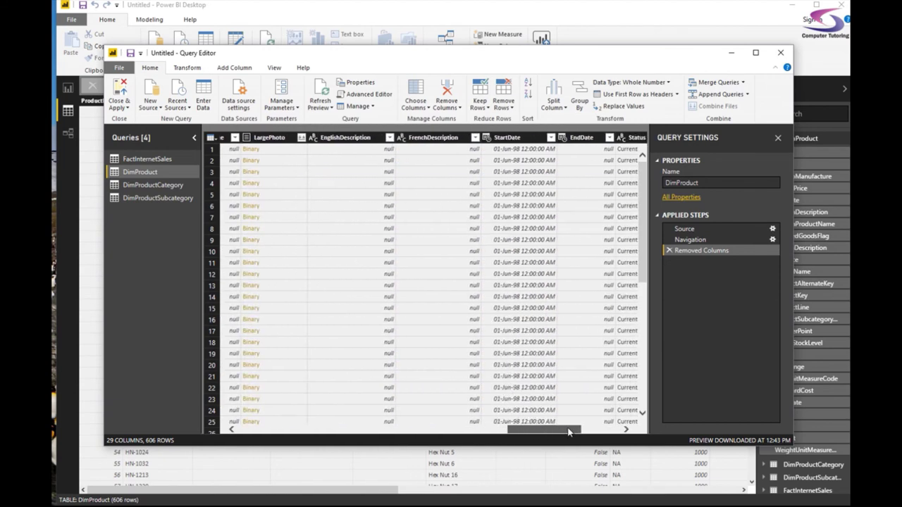
click(433, 138)
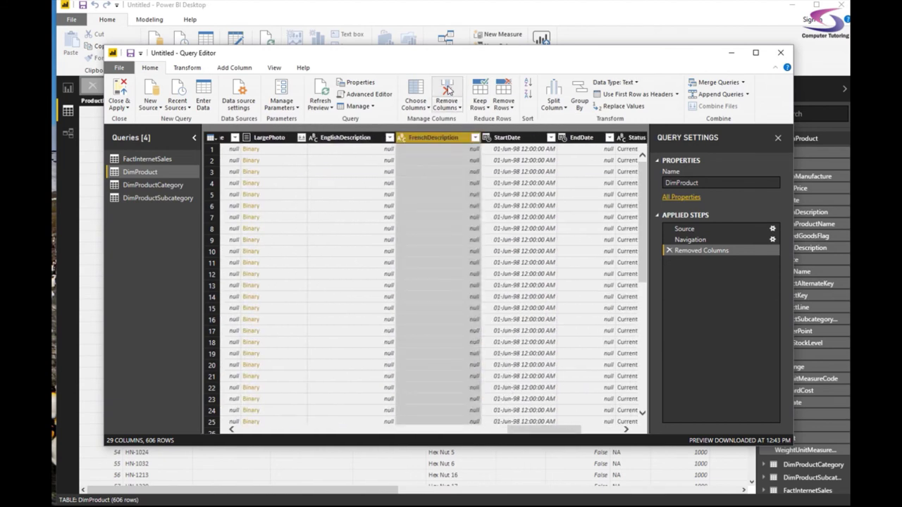
click(447, 88)
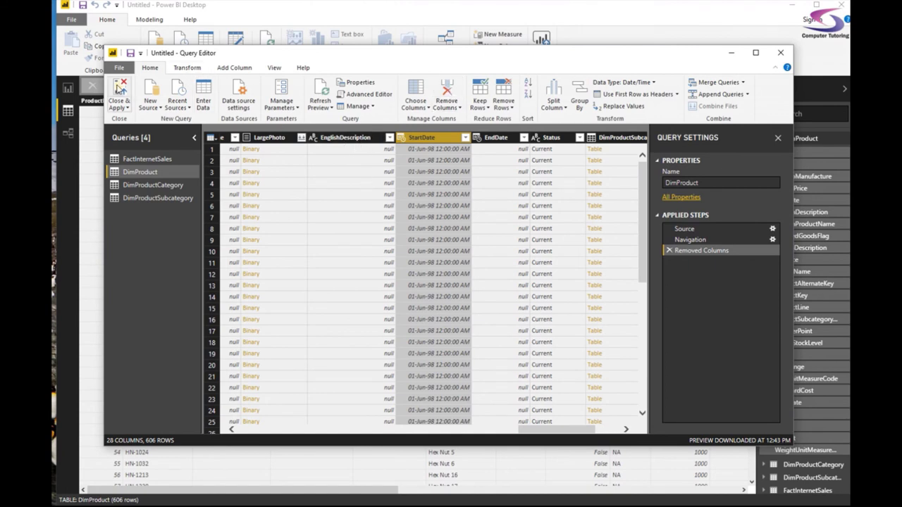
Apply the DimProduct query changes to the model, leaving 28 columns without FrenchDescription.
click(119, 91)
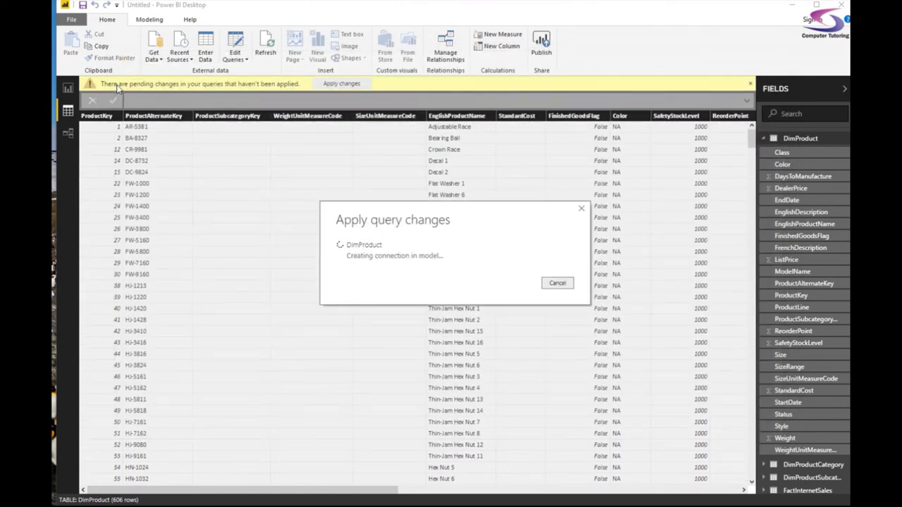